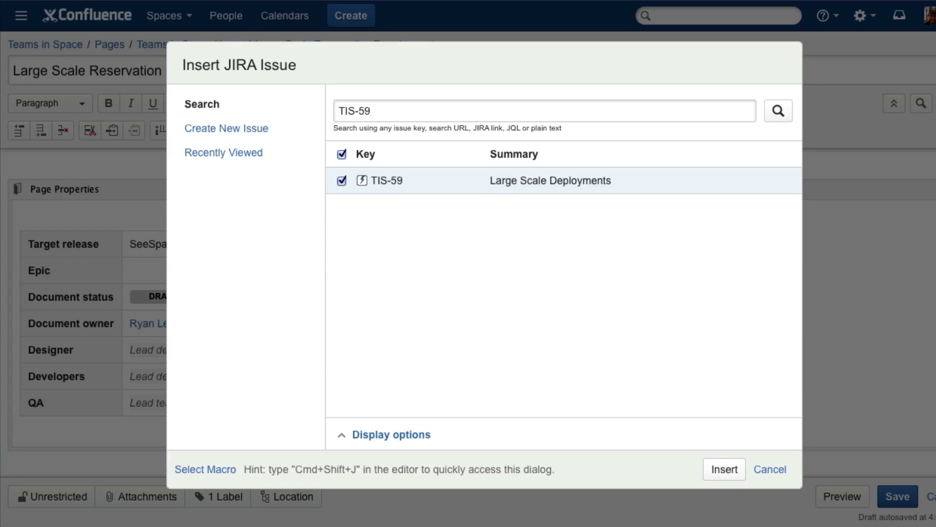
- Insert epic TIS-59 into the Epic cell, then select the first user story title
{"action": "left_click", "coordinate": [725, 469]}
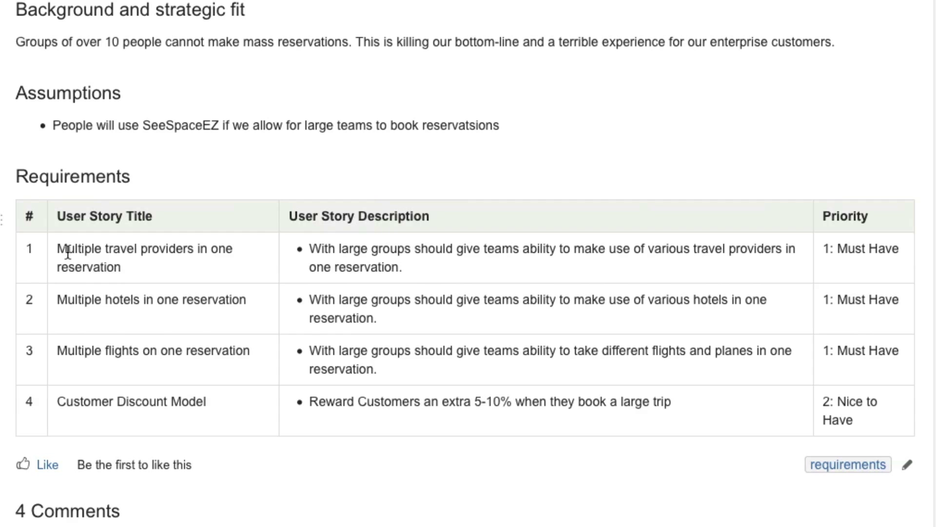
{"action": "triple_click", "coordinate": [57, 249]}
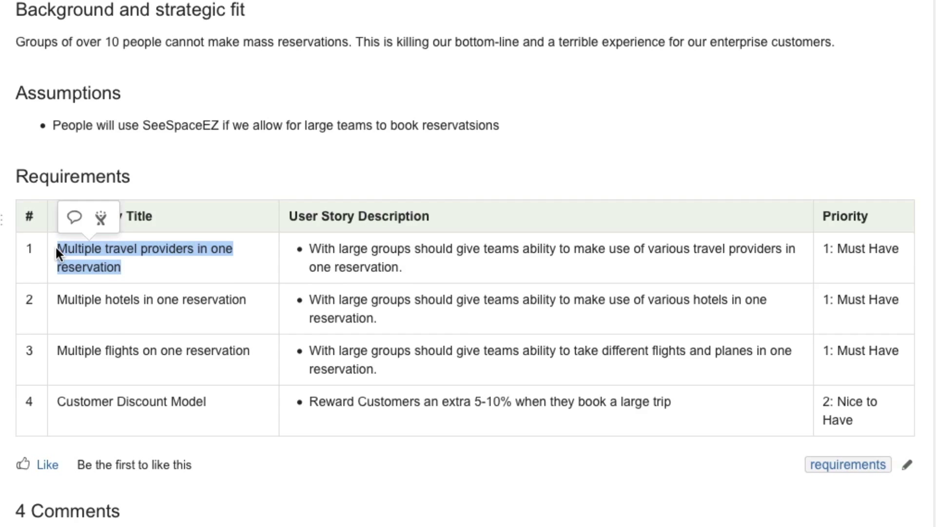
- Create JIRA stories TIS-64 to TIS-67 from all four table rows, linked to epic TIS-59
{"action": "left_click", "coordinate": [102, 219]}
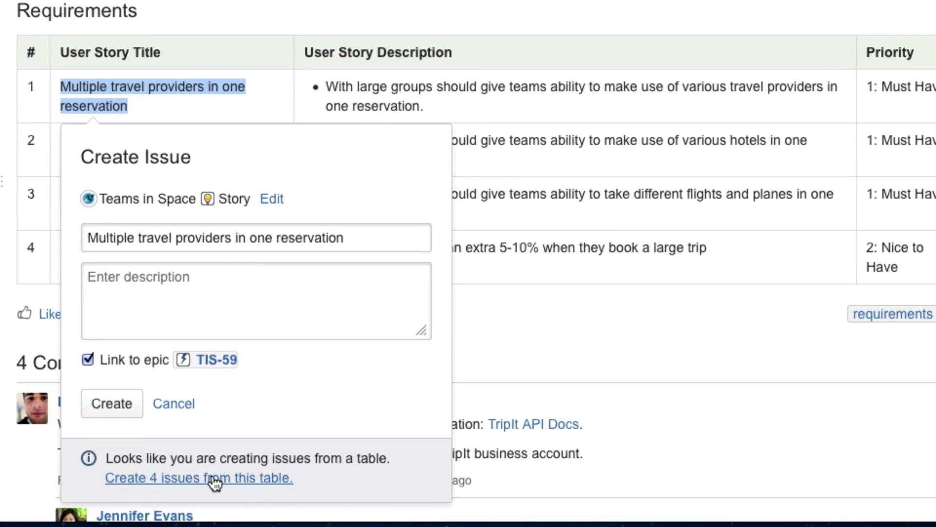
{"action": "left_click", "coordinate": [214, 478]}
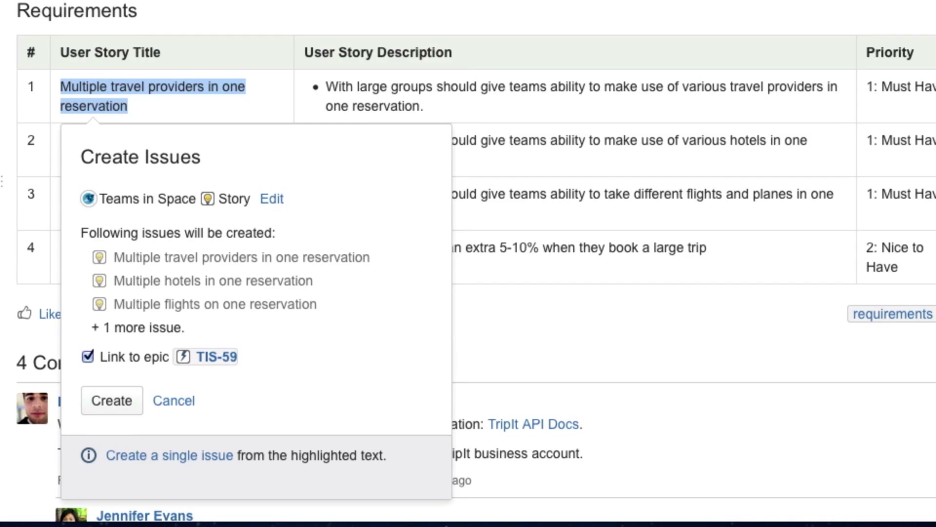
{"action": "left_click", "coordinate": [111, 401]}
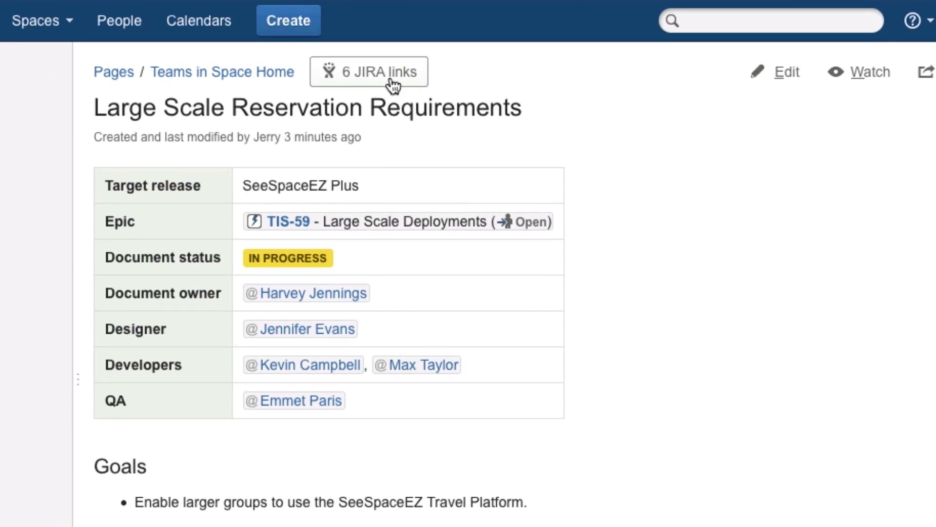
- Open the Large Scale Deployments epic in JIRA from the page's JIRA links list
{"action": "left_click", "coordinate": [390, 78]}
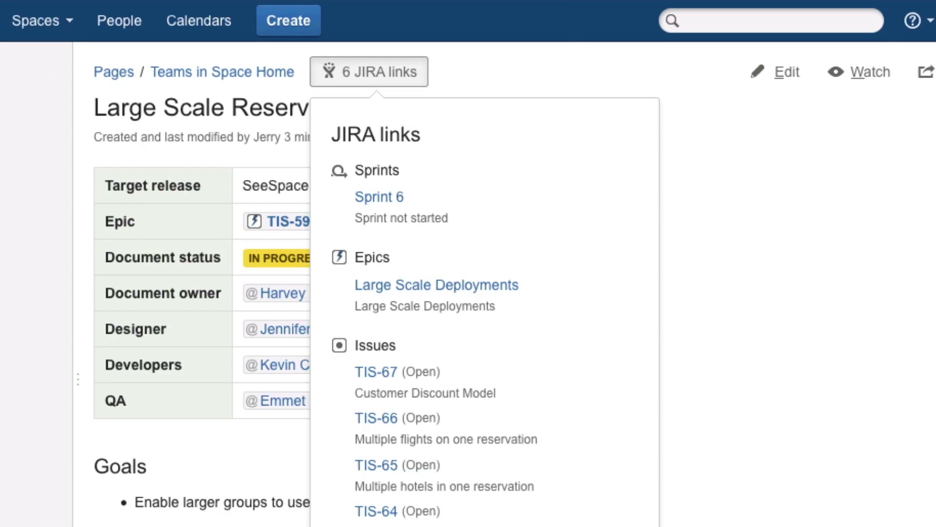
{"action": "left_click", "coordinate": [446, 287]}
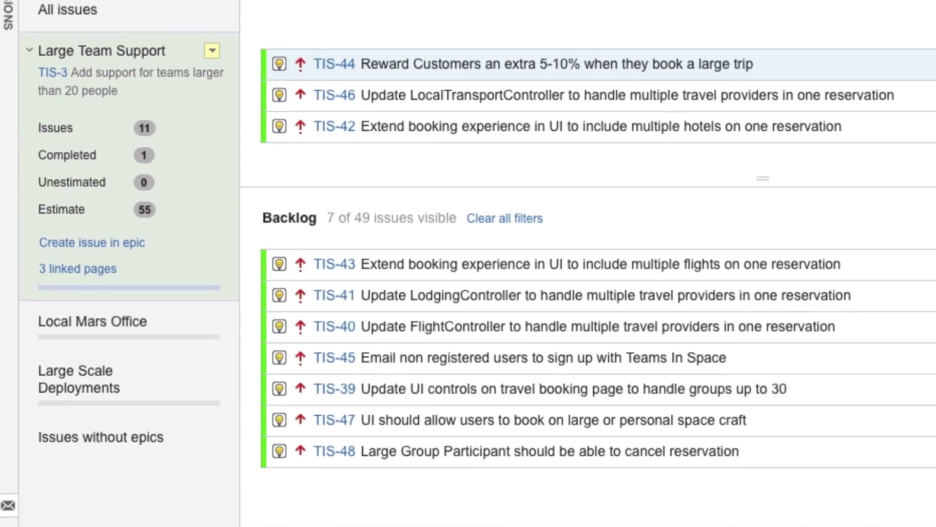
- Open a page linked to the Large Team Support epic back in Confluence
{"action": "left_click", "coordinate": [64, 320]}
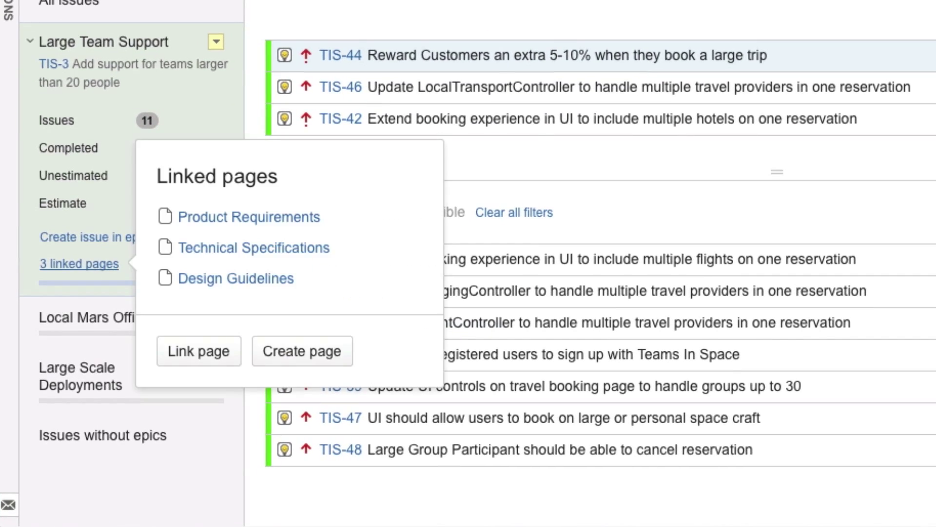
{"action": "left_click", "coordinate": [222, 219]}
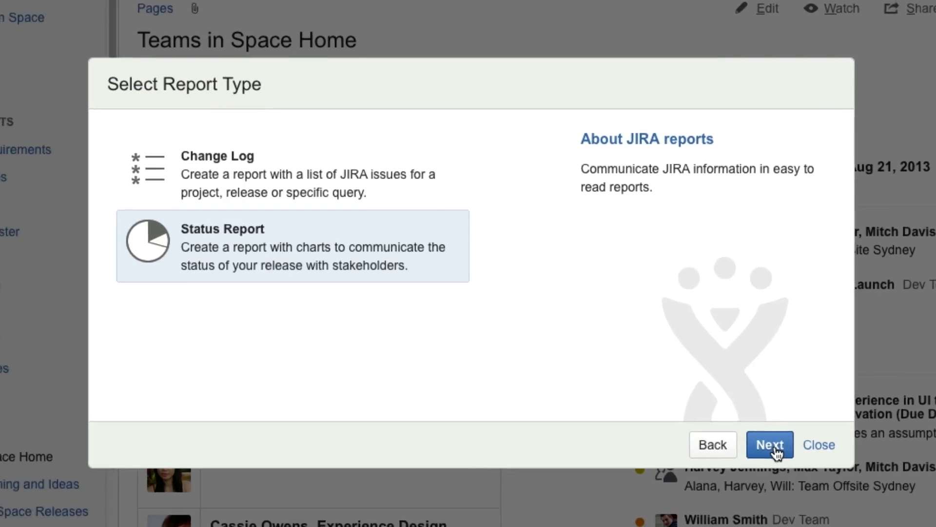
- Create a Teams in Space status report page with fix version 2.0
{"action": "left_click", "coordinate": [794, 461]}
{"action": "key", "text": "Tab"}
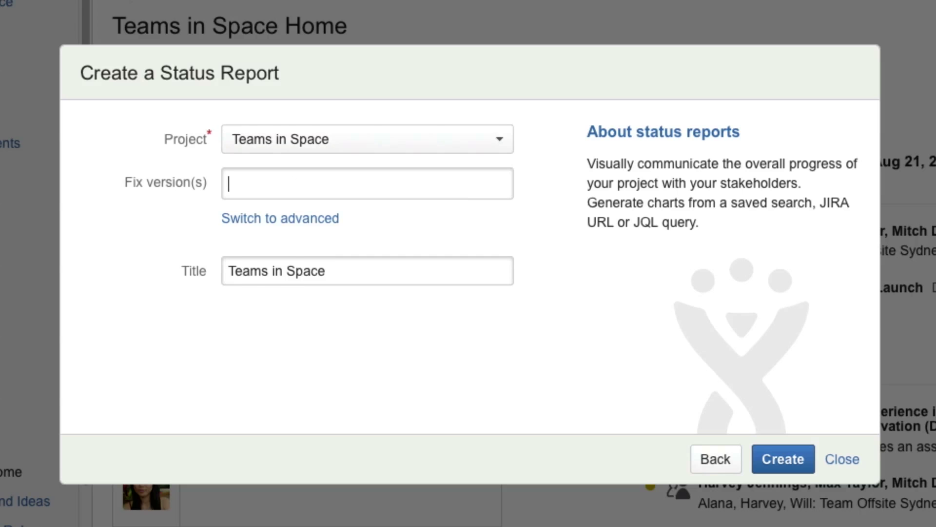
{"action": "key", "text": "Down"}
{"action": "key", "text": "Down"}
{"action": "key", "text": "Down"}
{"action": "key", "text": "Down"}
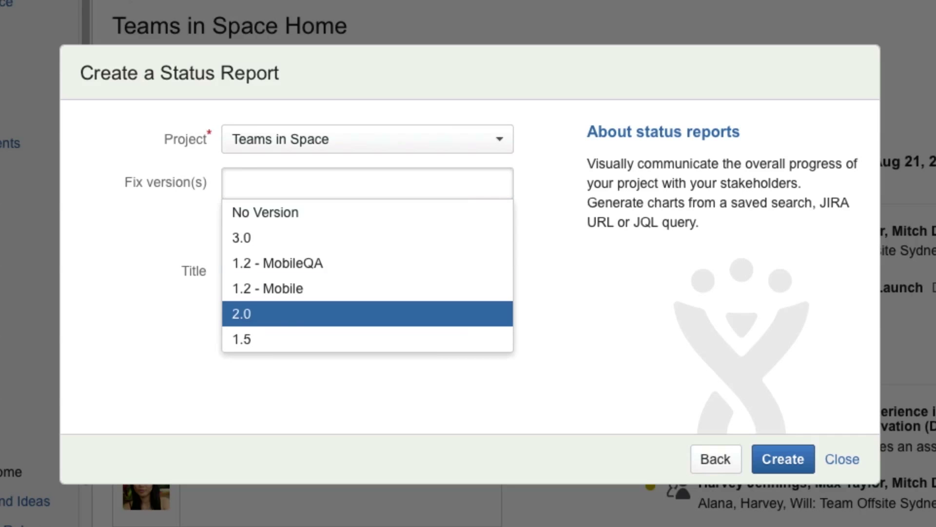
{"action": "key", "text": "Return"}
{"action": "left_click", "coordinate": [769, 461]}
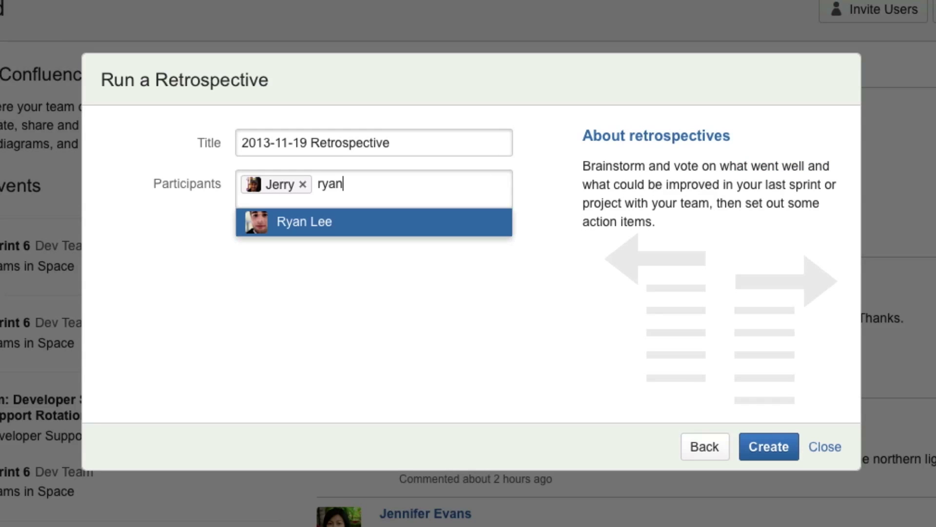
- Accept the suggested name as a participant in the 2013-11-19 Retrospective
{"action": "key", "text": "Return"}
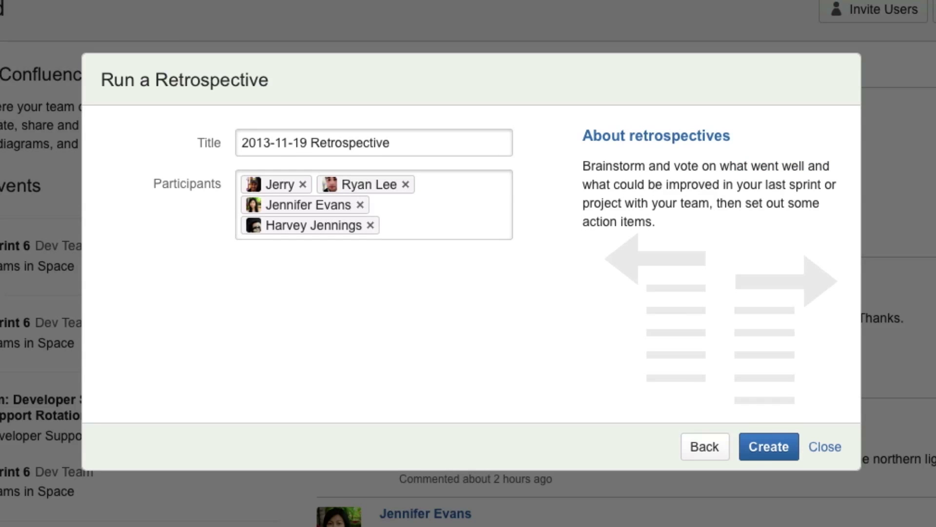
- Create the 2013-11-19 Retrospective page with its four participants
{"action": "left_click", "coordinate": [757, 452]}
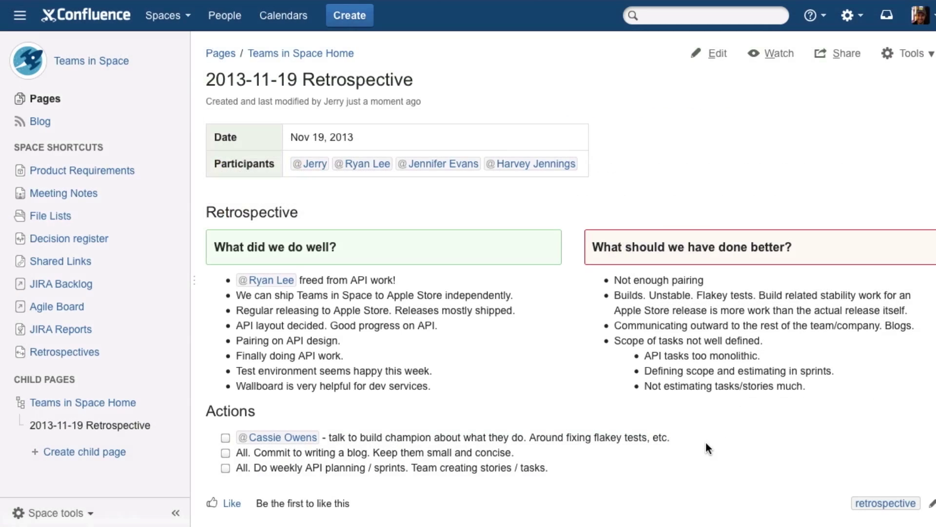